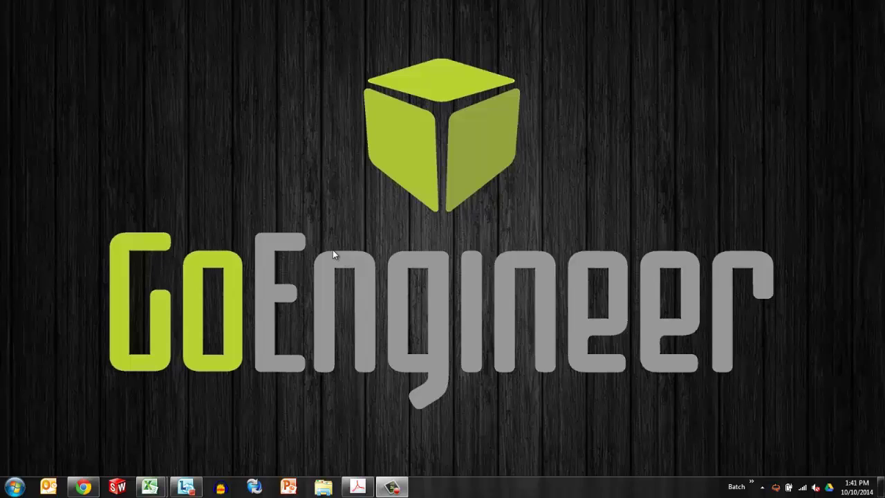
# - Bring Chrome back to the GoEngineer blog's main listing and scroll through the recent posts
pyautogui.click(88, 489)
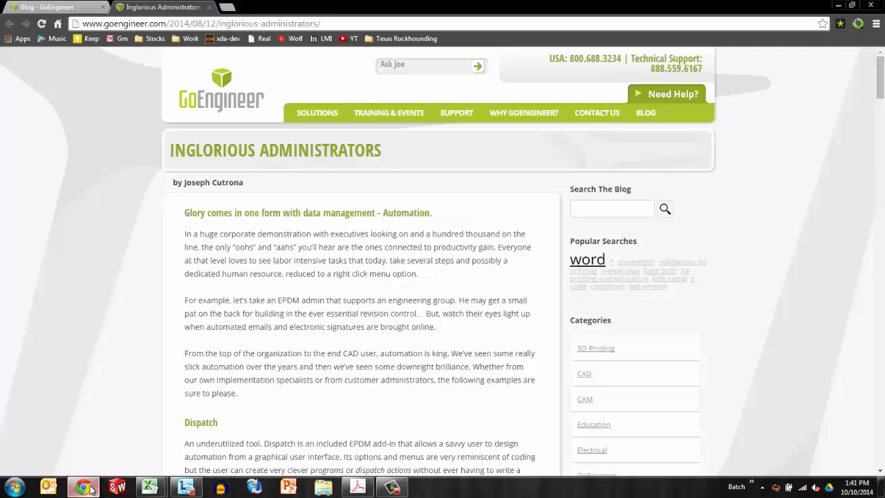
pyautogui.click(80, 5)
pyautogui.scroll(20, 336, 322)
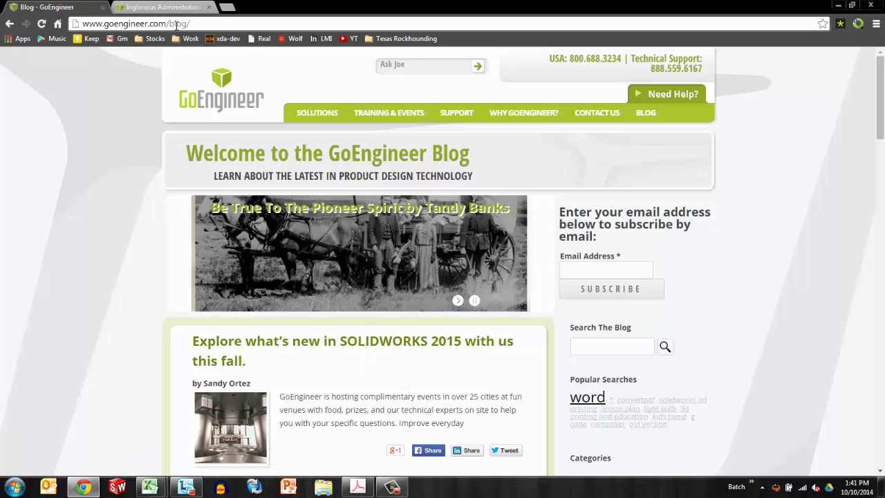
pyautogui.scroll(-3, 351, 262)
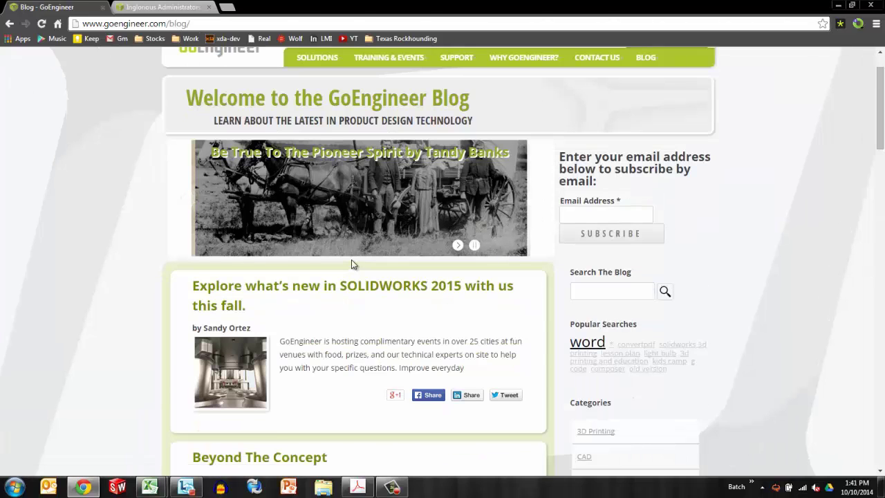
pyautogui.scroll(-1, 349, 261)
pyautogui.scroll(-2, 347, 260)
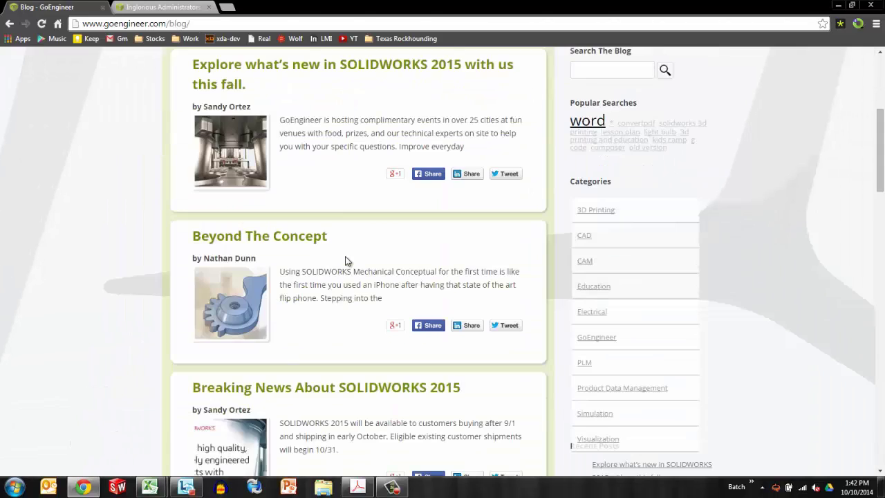
pyautogui.scroll(-1, 347, 260)
pyautogui.scroll(-3, 347, 262)
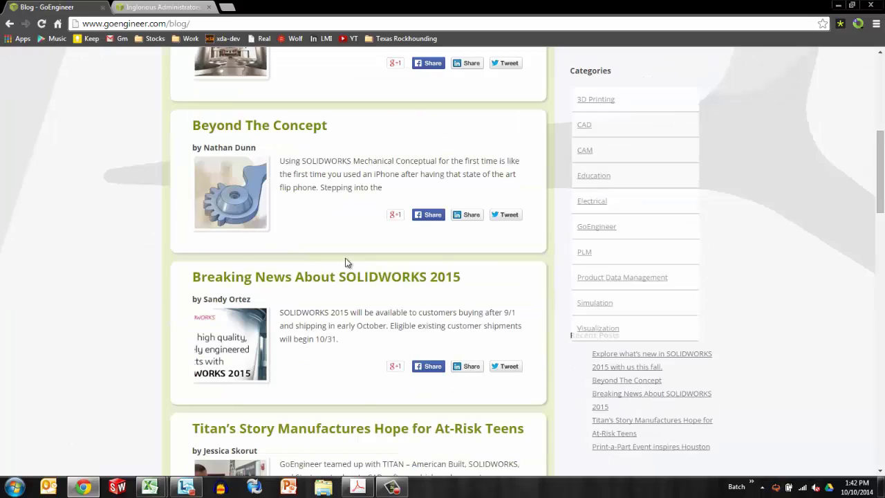
pyautogui.scroll(-3, 346, 261)
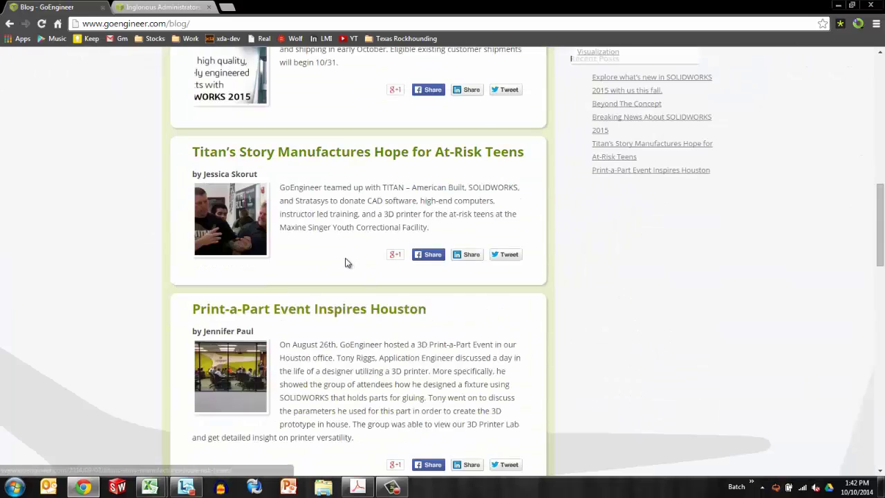
pyautogui.scroll(-2, 347, 263)
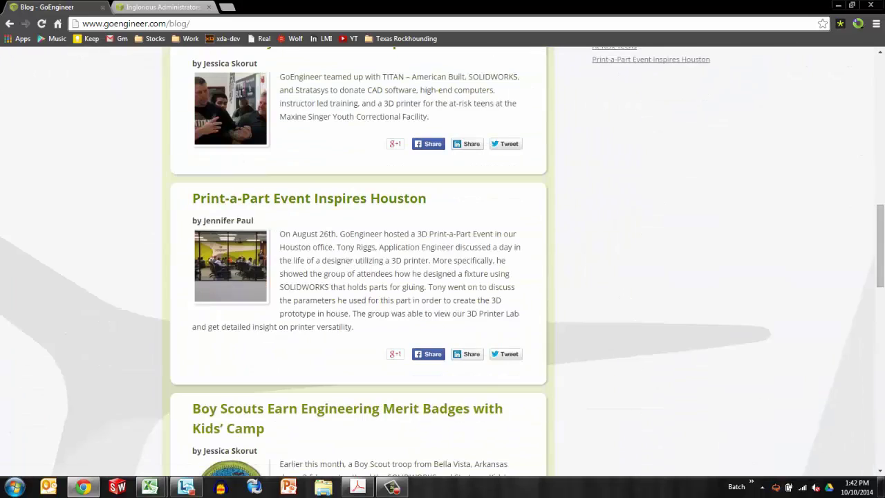
# - Return to the Inglorious Administrators article and select the opening text of its Dispatch section
pyautogui.hotkey('ctrl', 'Tab')
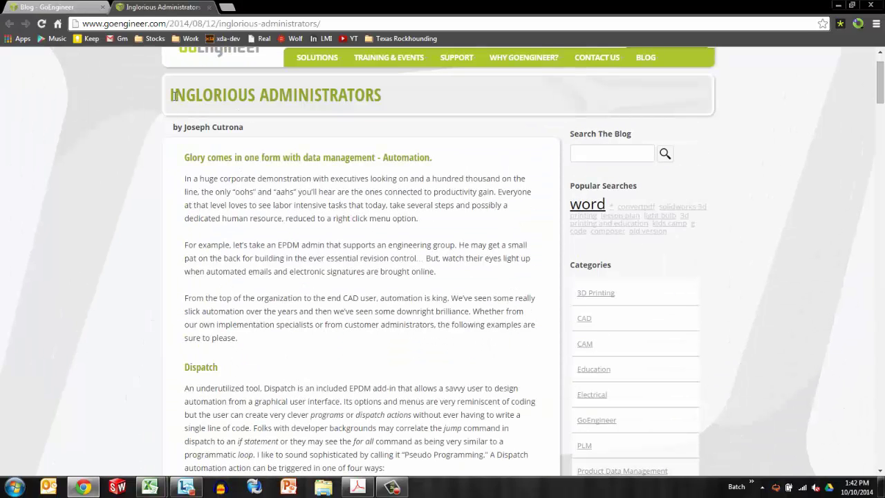
pyautogui.scroll(-3, 413, 352)
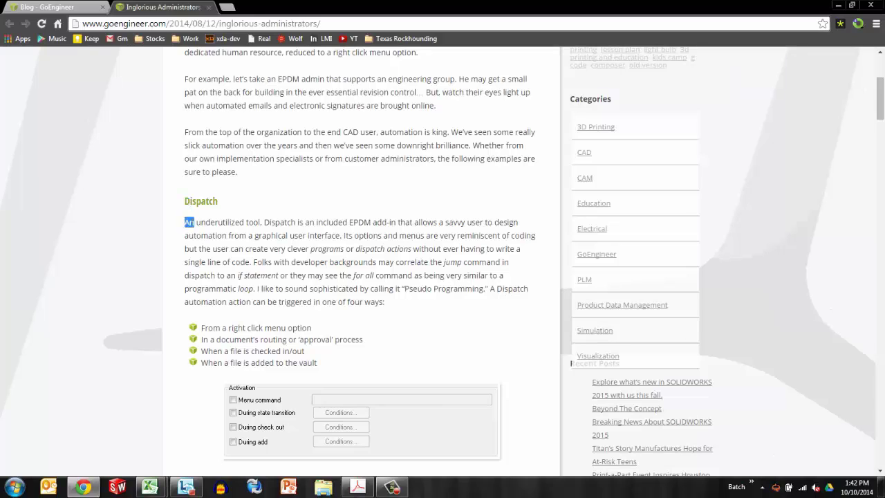
pyautogui.moveTo(185, 221); pyautogui.dragTo(407, 302)
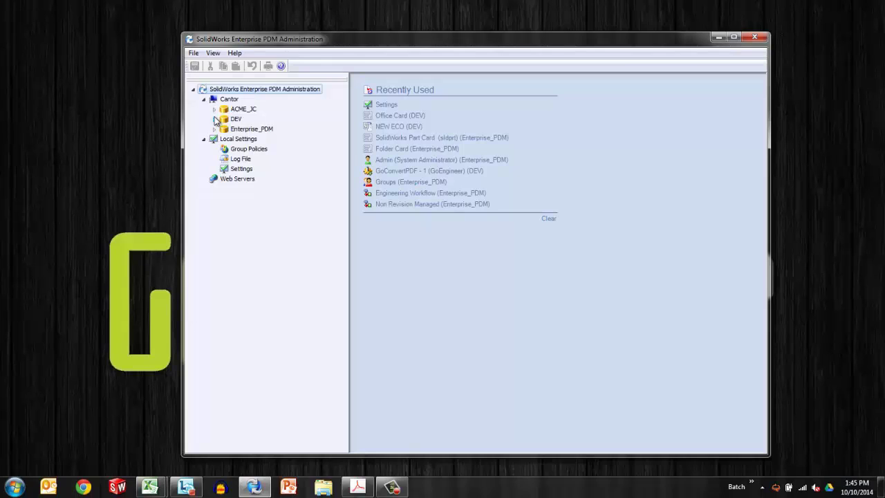
# - Expand the ACME_JC vault and its Add-ins node, then collapse Add-ins again
pyautogui.click(214, 109)
pyautogui.click(224, 119)
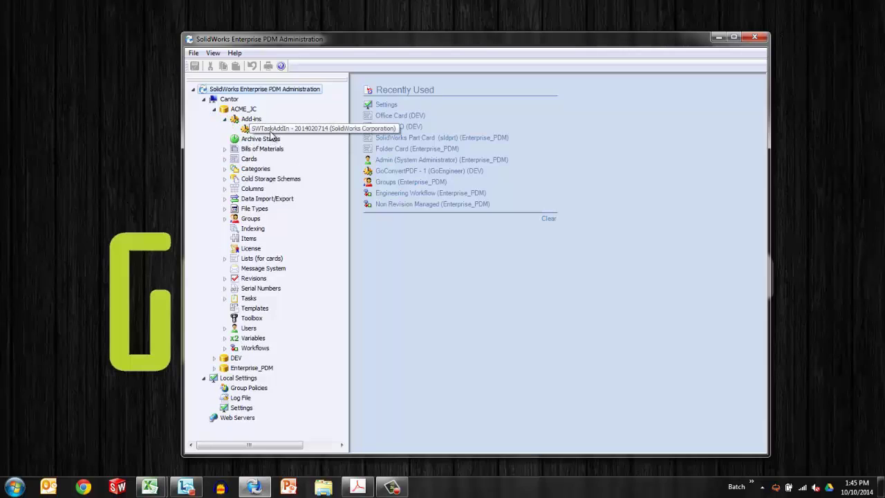
pyautogui.click(225, 119)
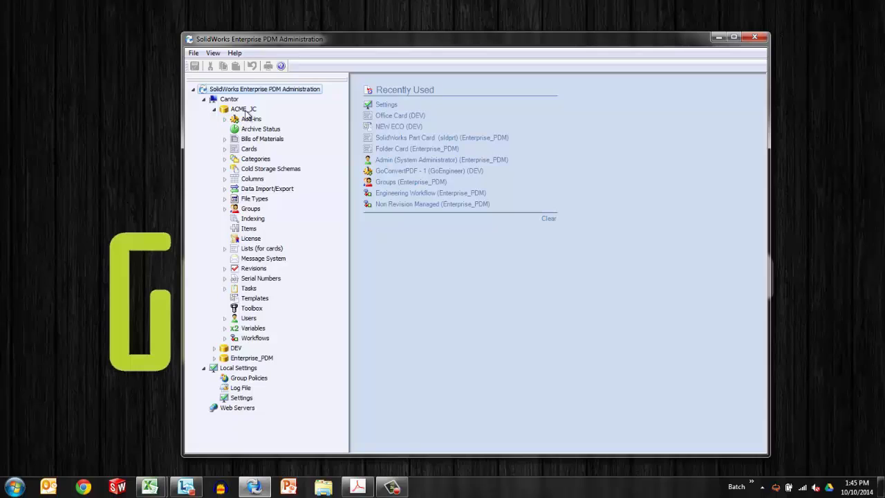
# - Import Dispatch.caf from C:\Program Files\SolidWorks Enterprise PDM\Default Data into ACME_JC, filtered to Add-ins (*.CAF)
pyautogui.rightClick(243, 110)
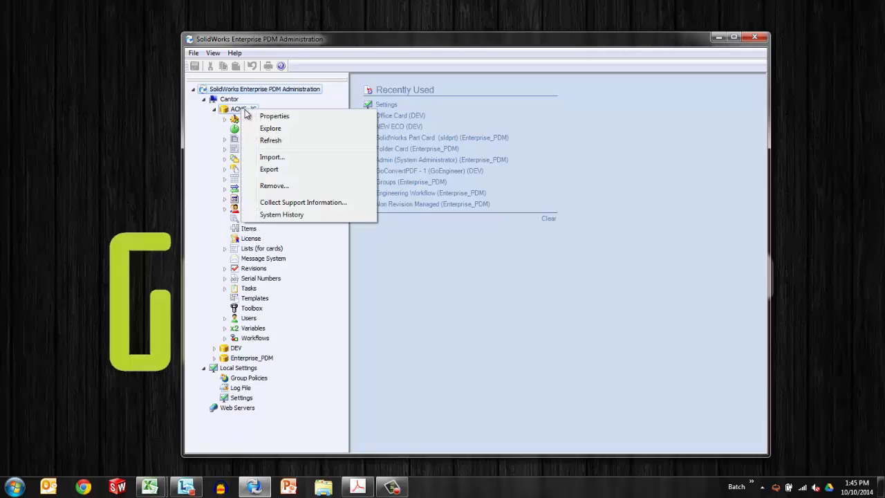
pyautogui.click(269, 159)
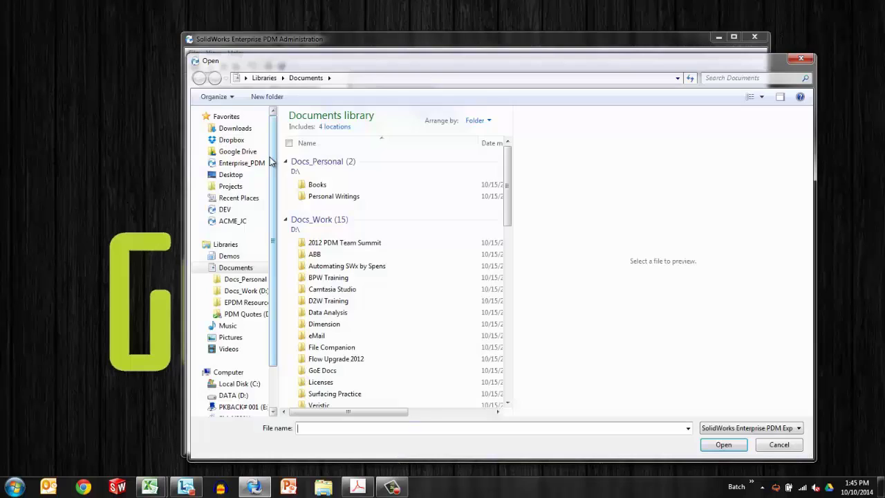
pyautogui.click(238, 384)
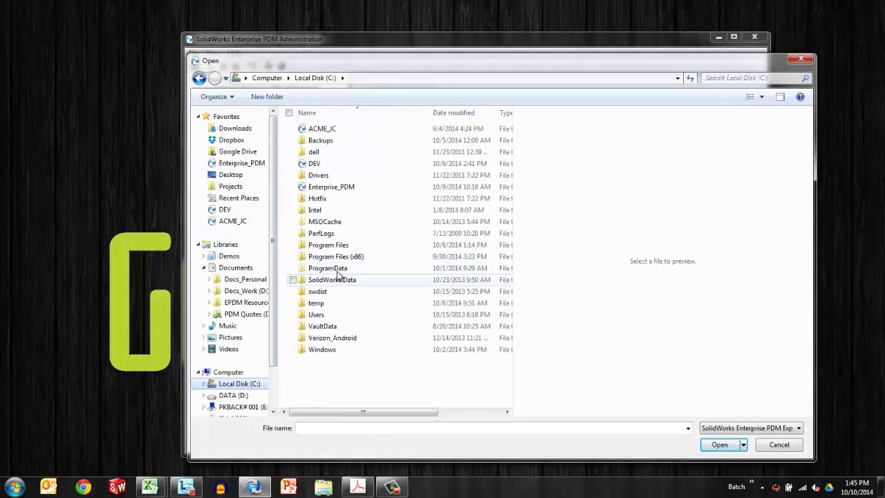
pyautogui.doubleClick(337, 246)
pyautogui.scroll(-4, 342, 266)
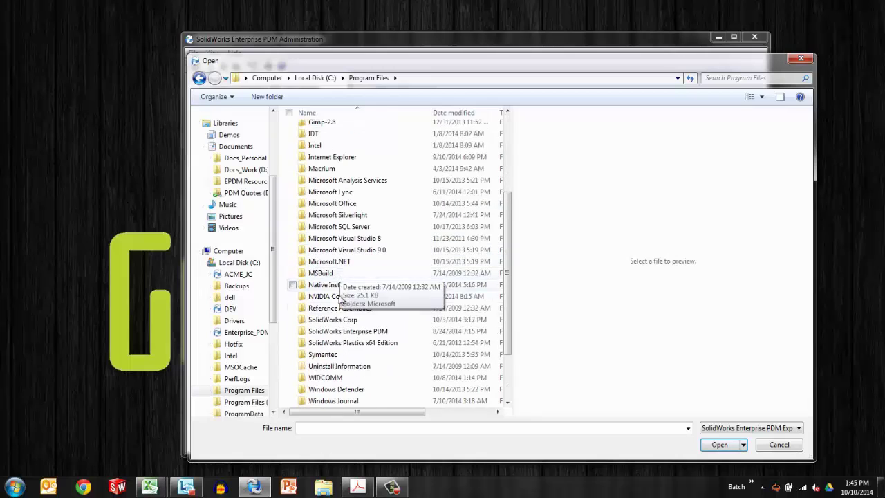
pyautogui.doubleClick(344, 335)
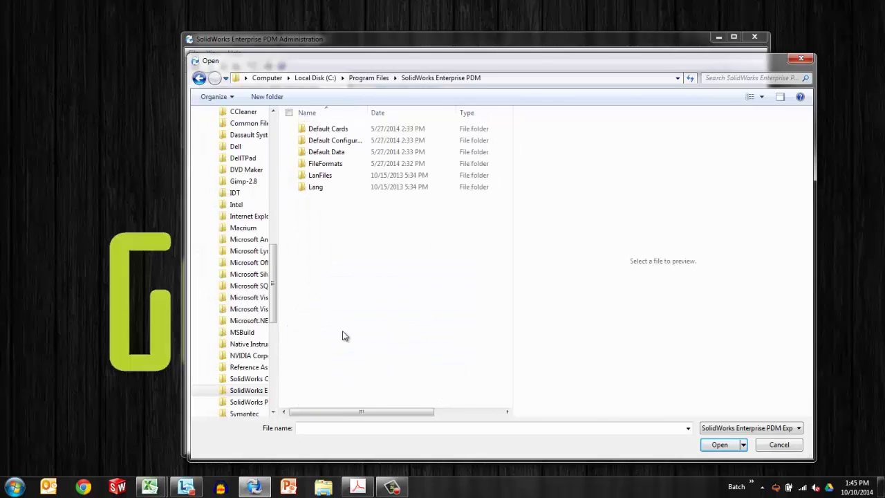
pyautogui.doubleClick(326, 151)
pyautogui.moveTo(507, 163); pyautogui.dragTo(502, 362)
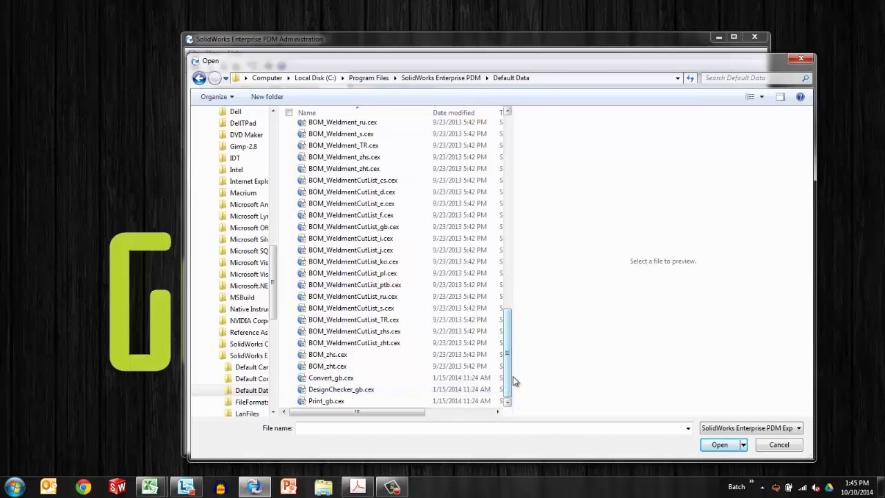
pyautogui.click(717, 428)
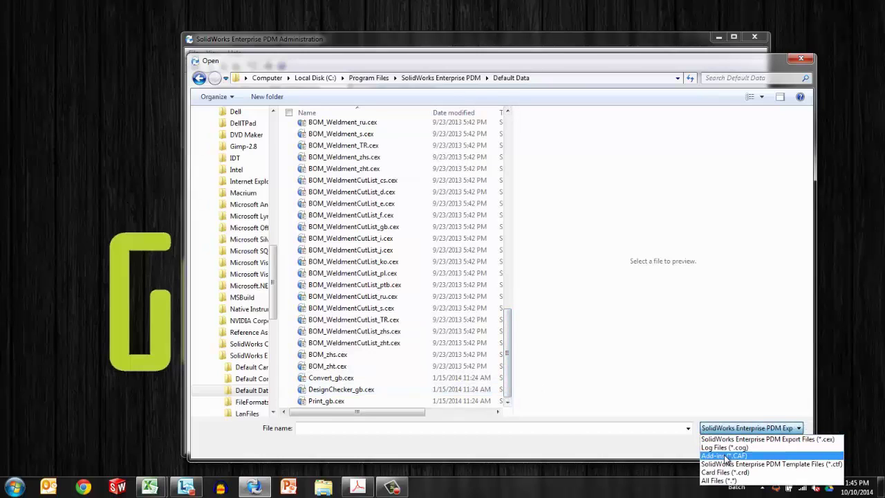
pyautogui.click(723, 456)
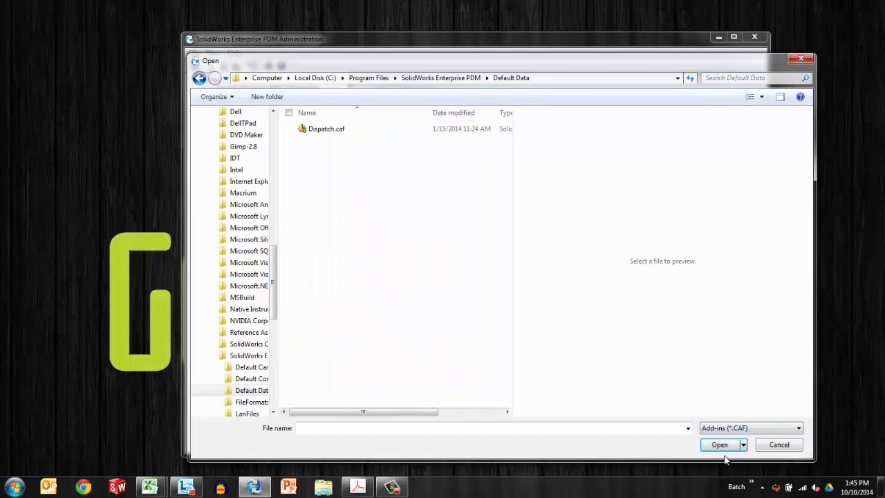
pyautogui.doubleClick(315, 131)
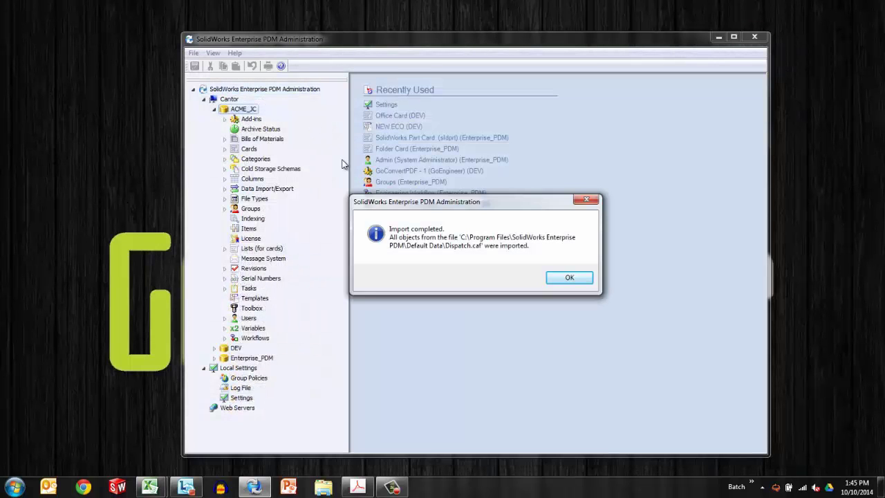
# - Acknowledge the completed import and open the Dispatch add-in's properties from the Add-ins list
pyautogui.click(569, 277)
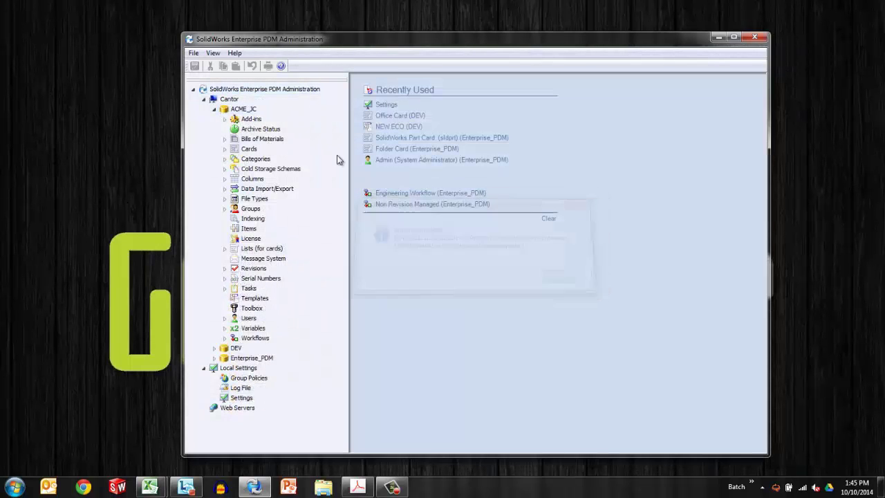
pyautogui.click(223, 118)
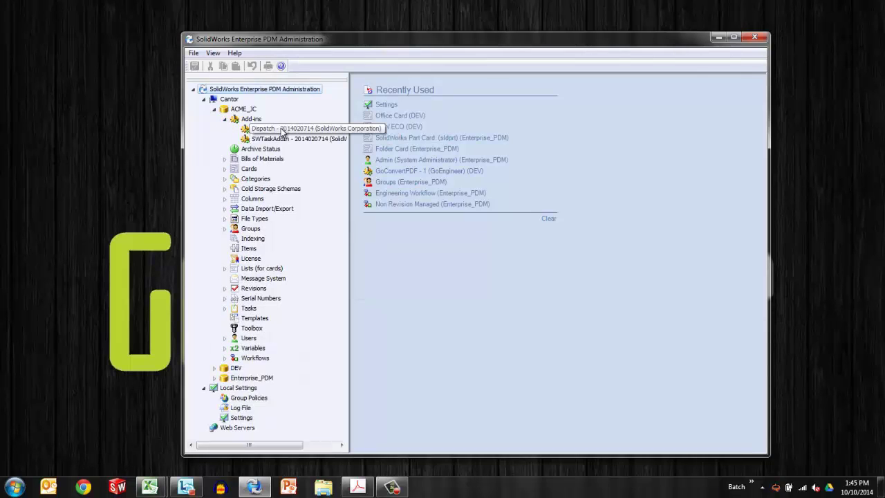
pyautogui.rightClick(282, 131)
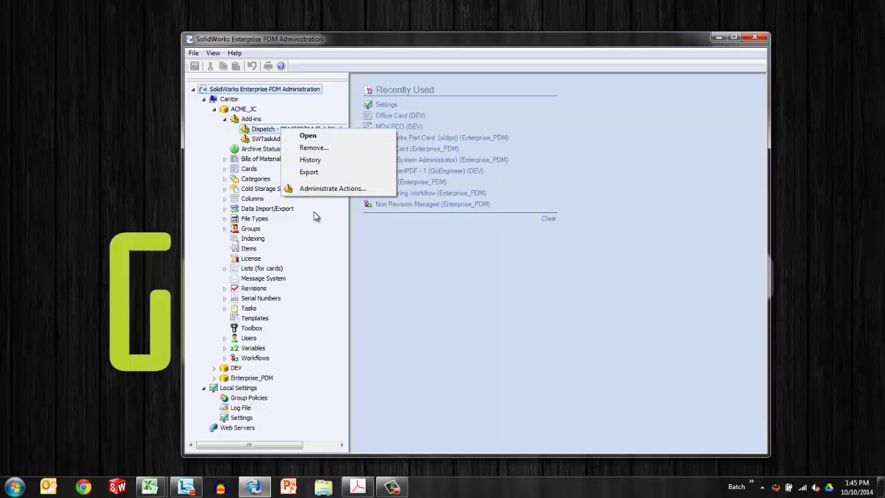
pyautogui.click(309, 136)
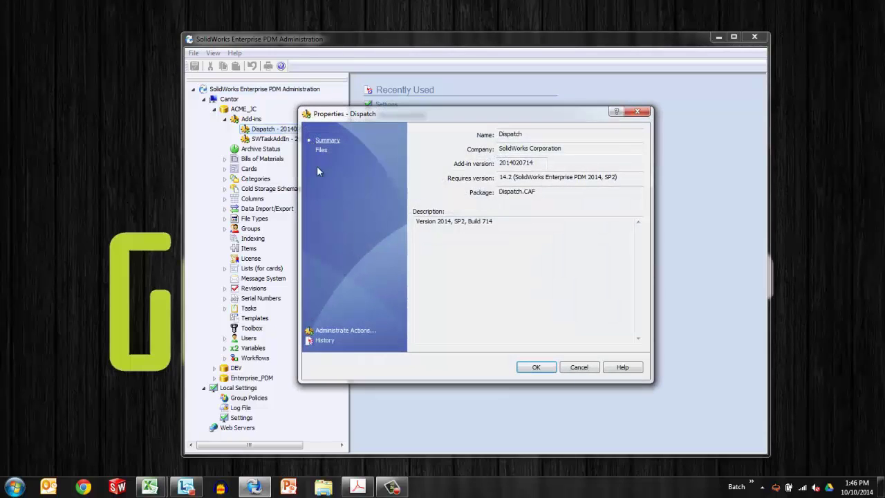
# - Create a new Dispatch action named 'Test dispatch' with the description 'asdf'
pyautogui.click(364, 327)
pyautogui.click(578, 178)
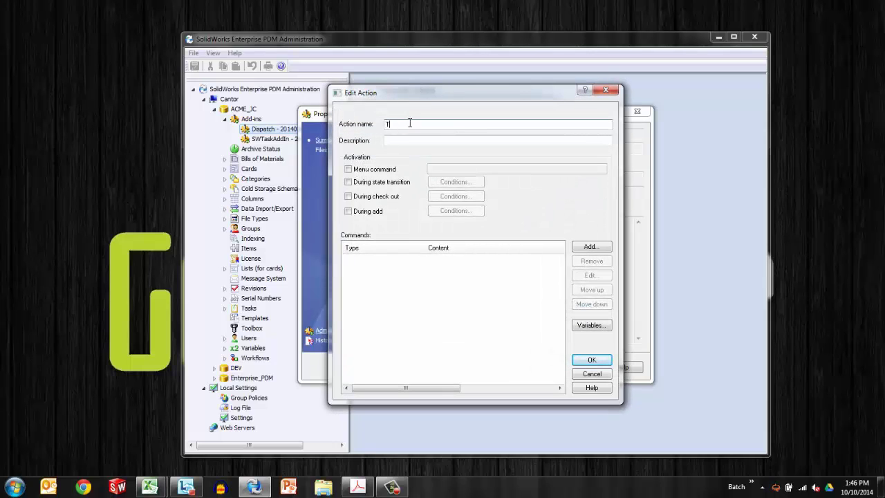
pyautogui.write('Test dispatch')
pyautogui.click(423, 140)
pyautogui.write('asdf')
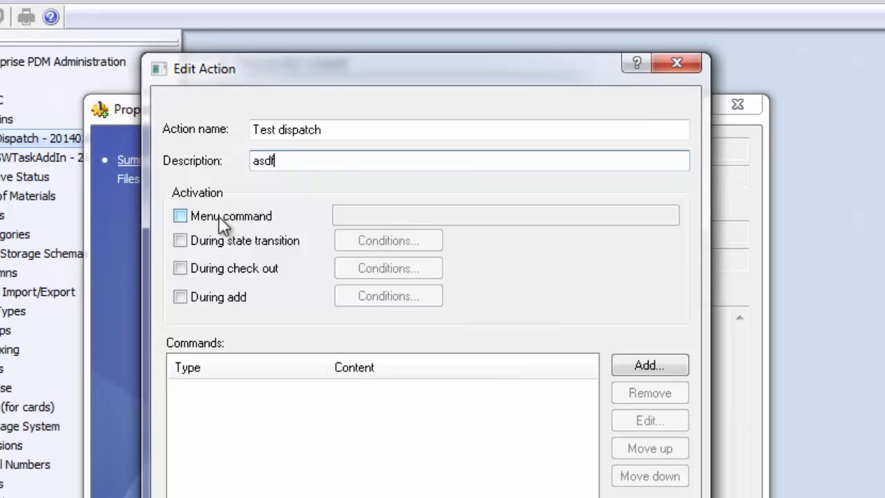
# - Toggle the menu command, state transition, check out and add triggers on and off, leaving all unchecked
pyautogui.click(181, 214)
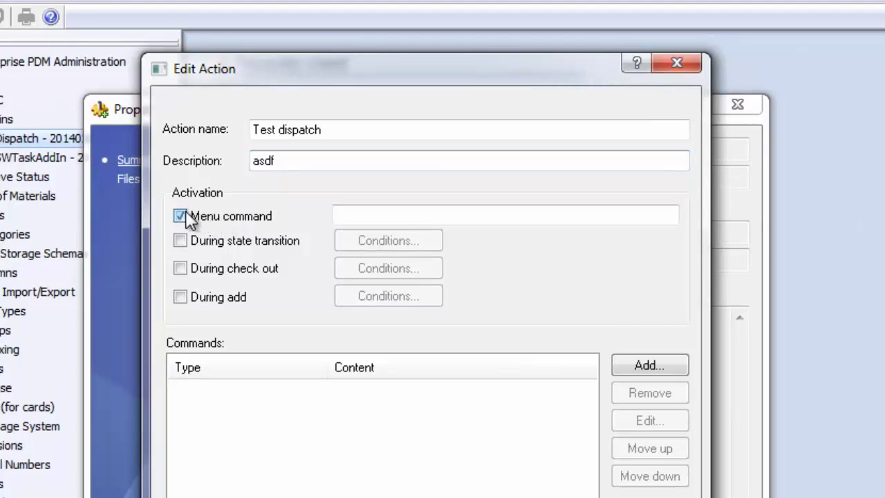
pyautogui.click(182, 211)
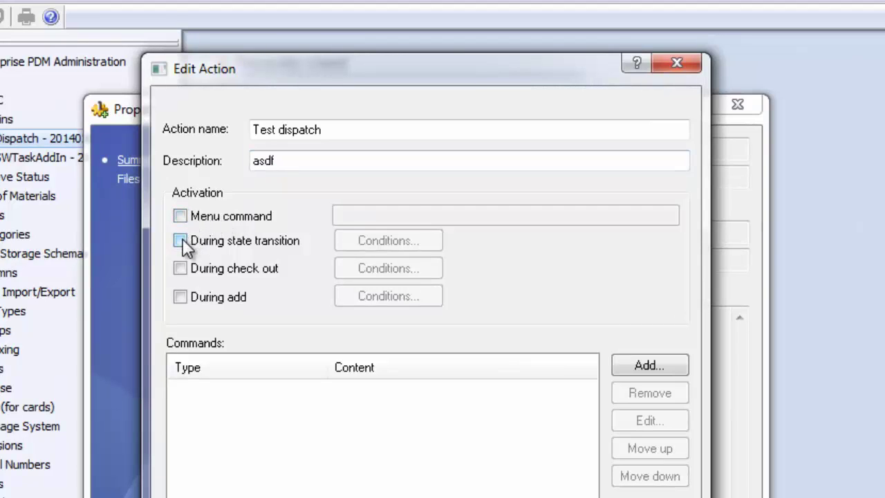
pyautogui.click(182, 239)
pyautogui.click(181, 240)
pyautogui.click(181, 269)
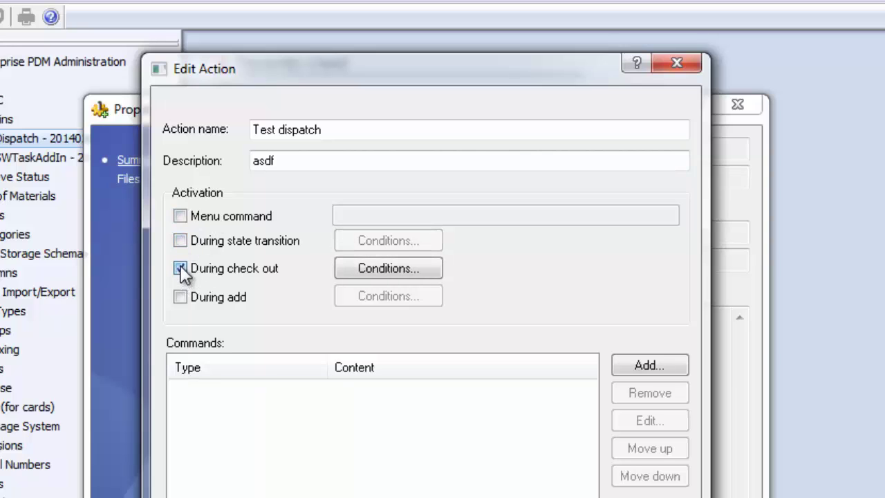
pyautogui.click(182, 269)
pyautogui.click(181, 297)
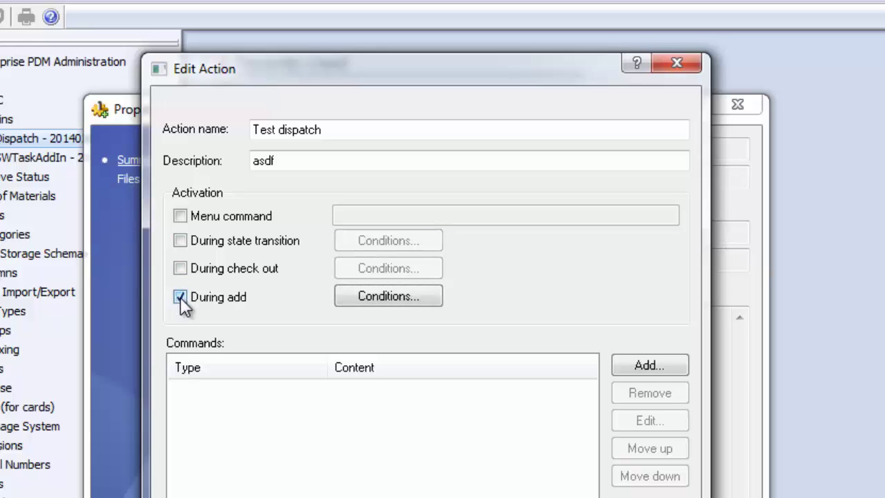
pyautogui.click(179, 297)
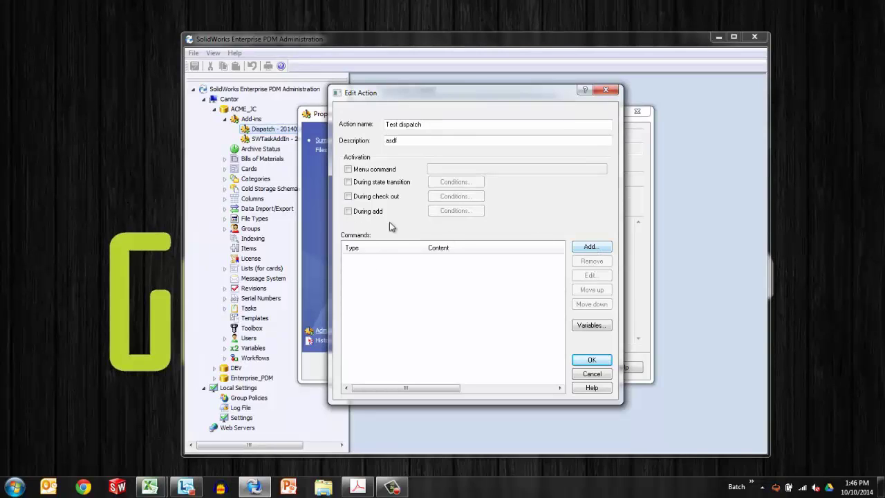
# - Start adding a new command to Test dispatch and bring up the available commands list
pyautogui.click(589, 248)
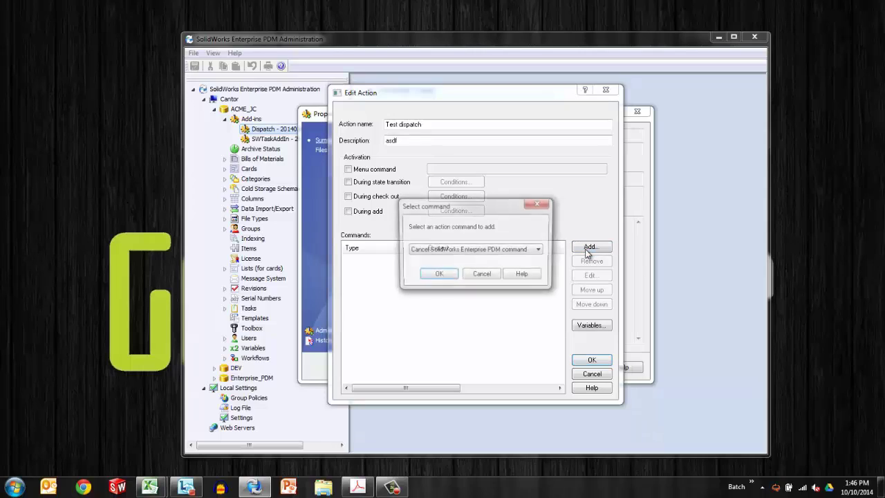
pyautogui.click(538, 250)
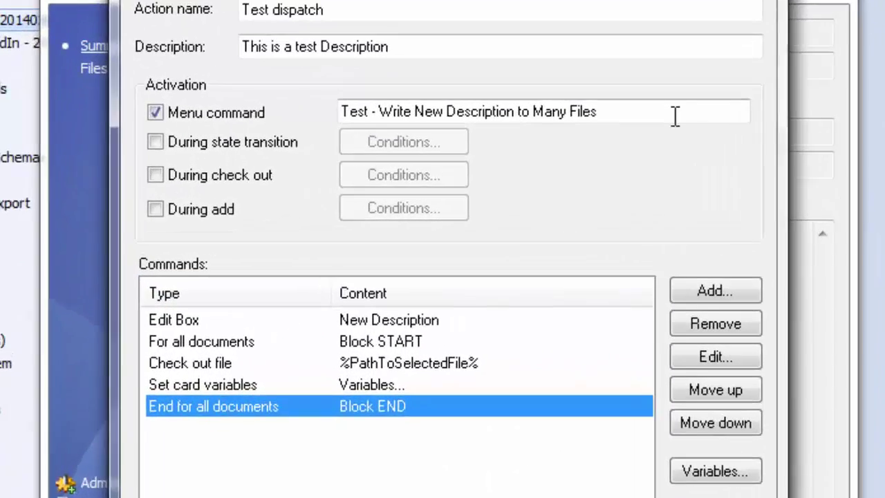
# - Set the menu command label to 'Test - Write New Description to Many Files' and review the Edit Box prompt settings
pyautogui.click(528, 173)
pyautogui.moveTo(608, 102); pyautogui.dragTo(325, 93)
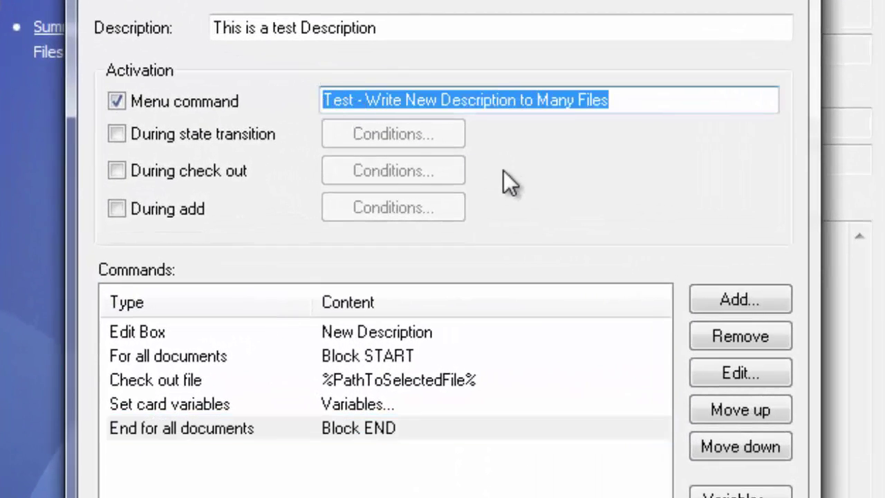
pyautogui.click(253, 333)
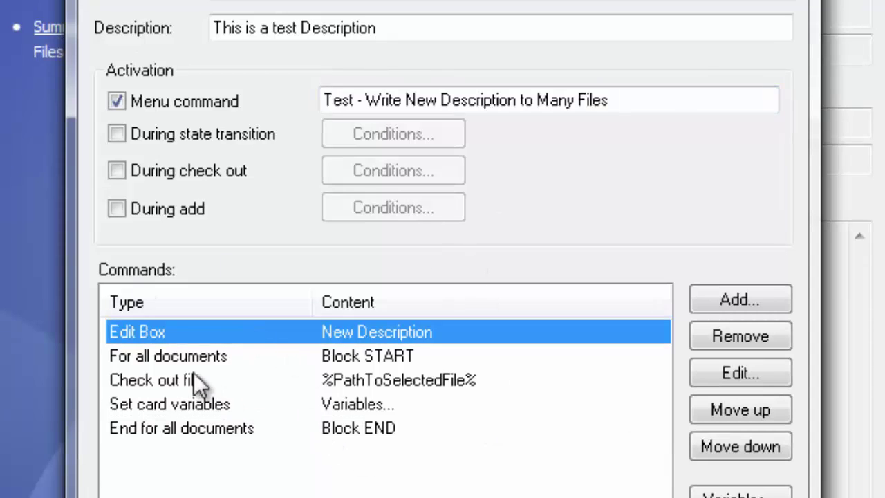
pyautogui.click(752, 373)
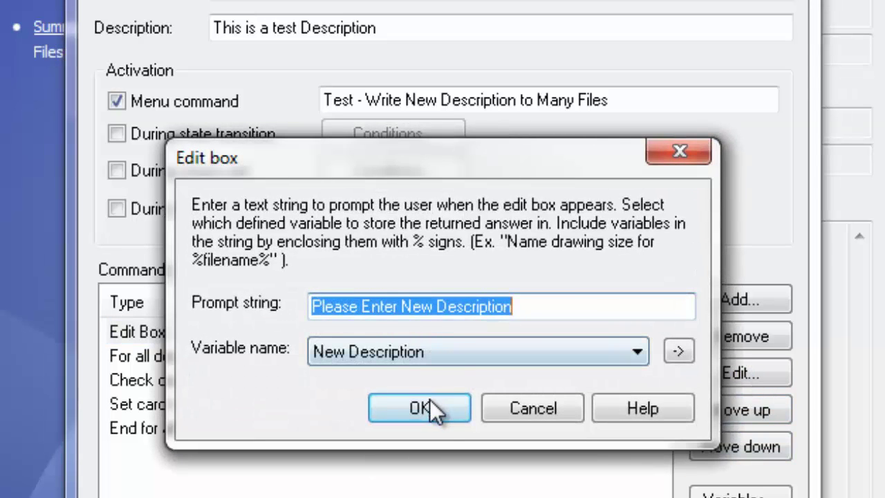
pyautogui.click(454, 406)
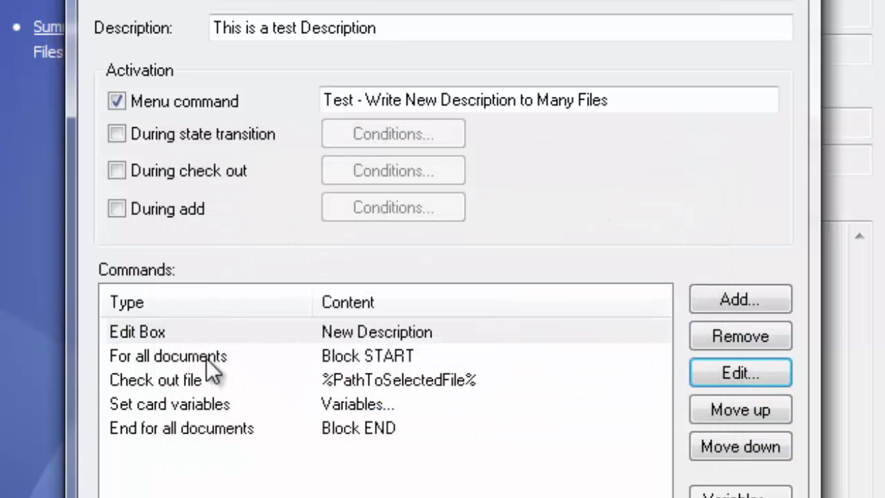
# - Review the For all documents, End for all documents, Check out file and Set card variables steps
pyautogui.click(205, 357)
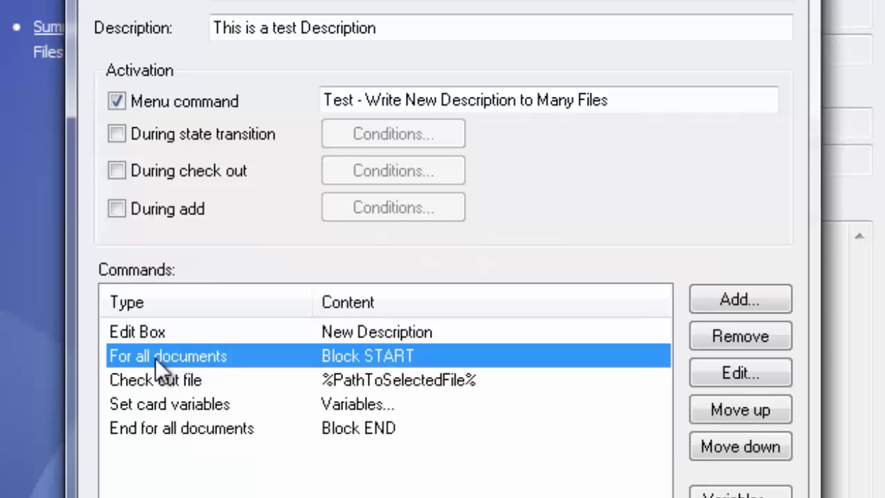
pyautogui.click(172, 429)
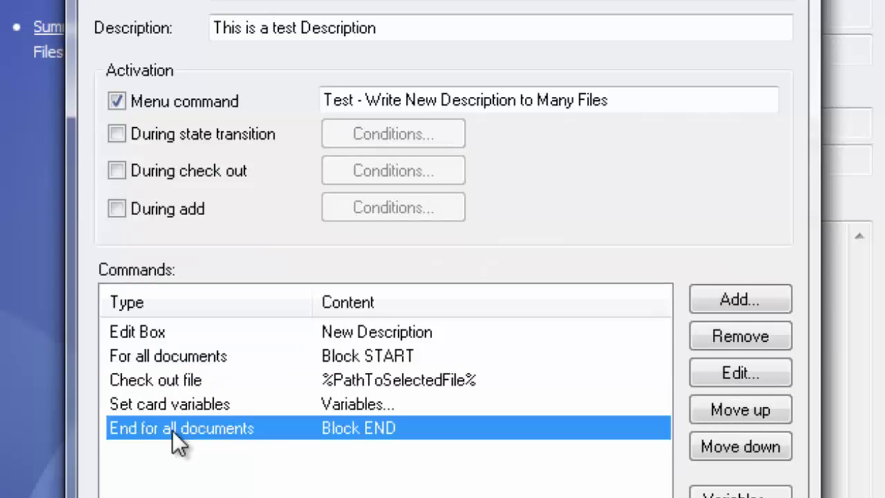
pyautogui.click(173, 353)
pyautogui.click(186, 380)
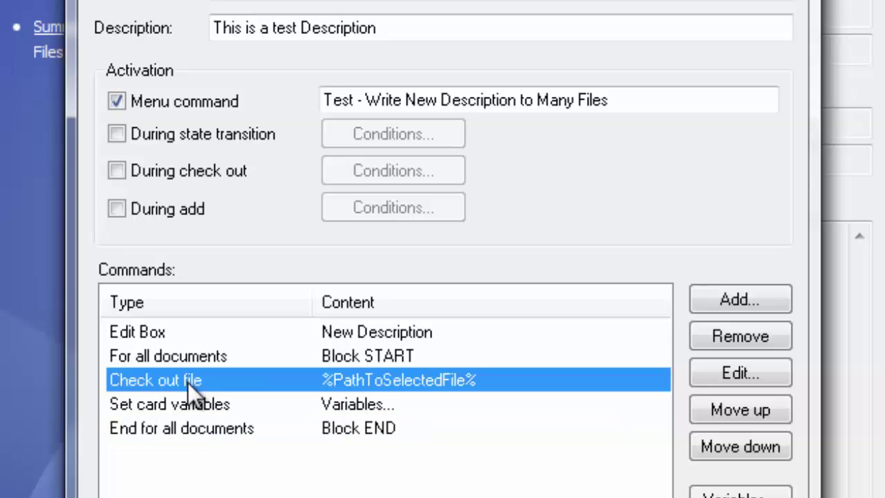
pyautogui.click(197, 407)
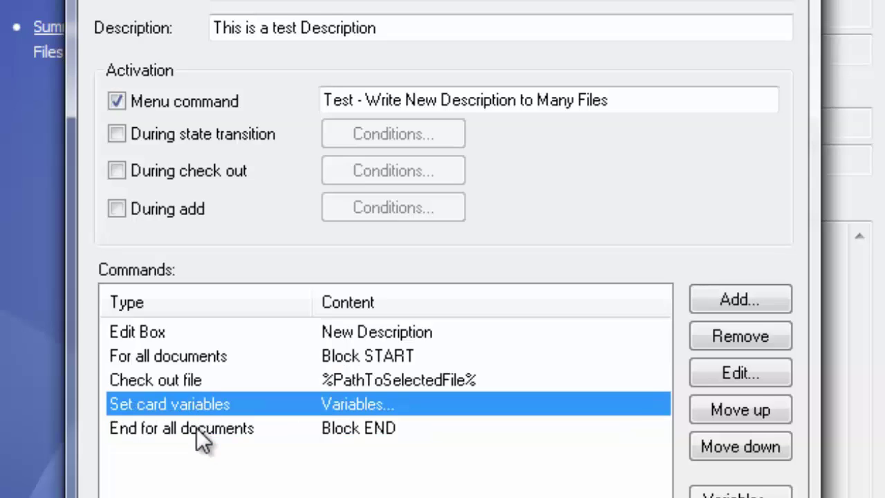
# - Add a Check in file command using Path to selected file(s) and the comment 'Updated Description'
pyautogui.click(750, 303)
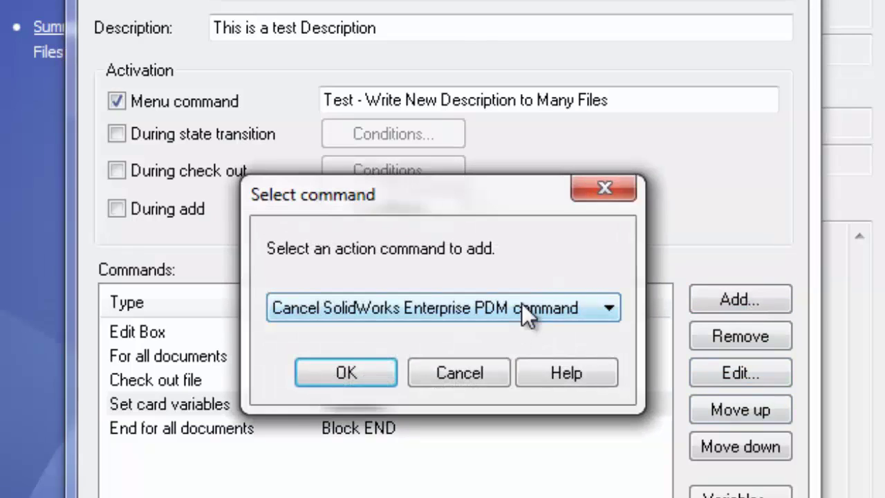
pyautogui.click(520, 309)
pyautogui.click(488, 350)
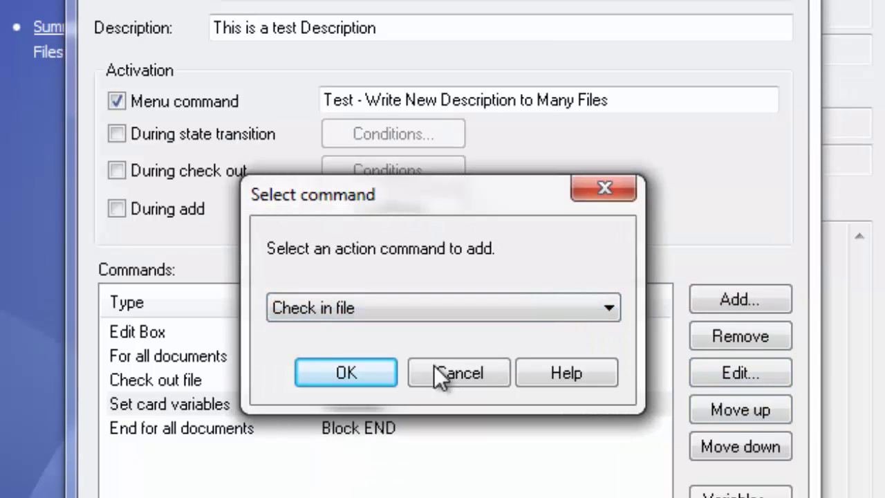
pyautogui.click(376, 370)
pyautogui.click(693, 301)
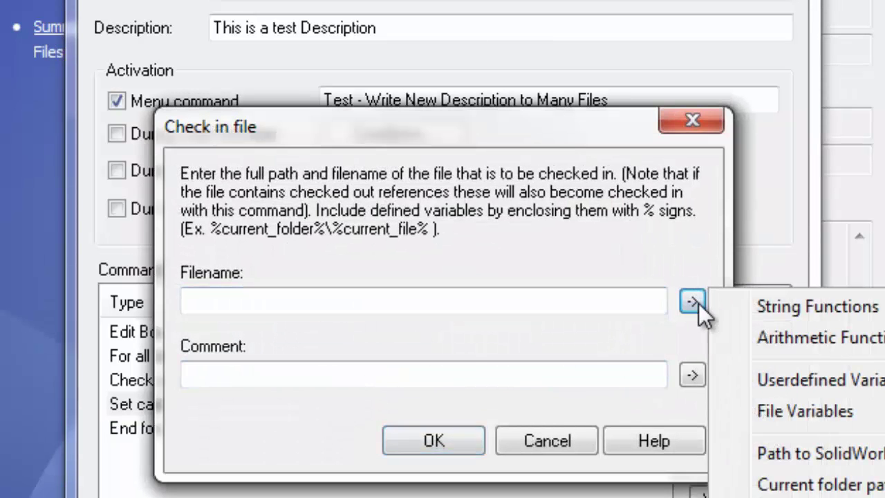
pyautogui.moveTo(806, 413)
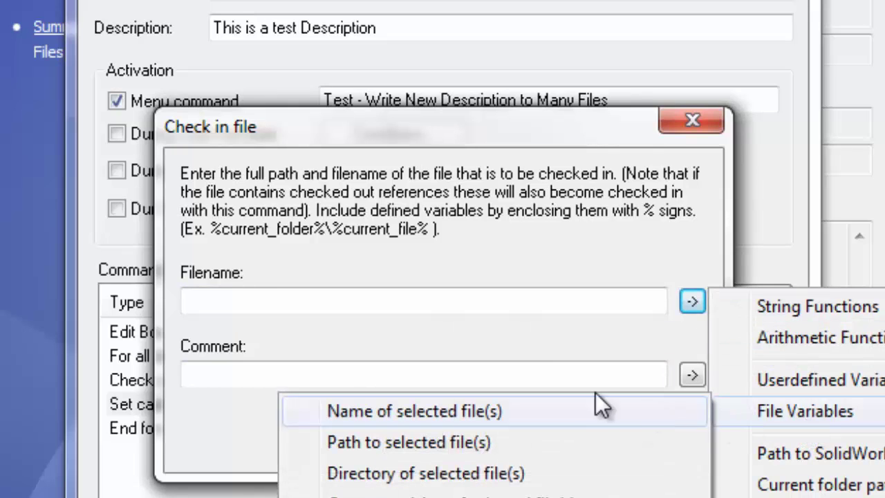
pyautogui.click(545, 444)
pyautogui.click(384, 369)
pyautogui.write('Updated Description')
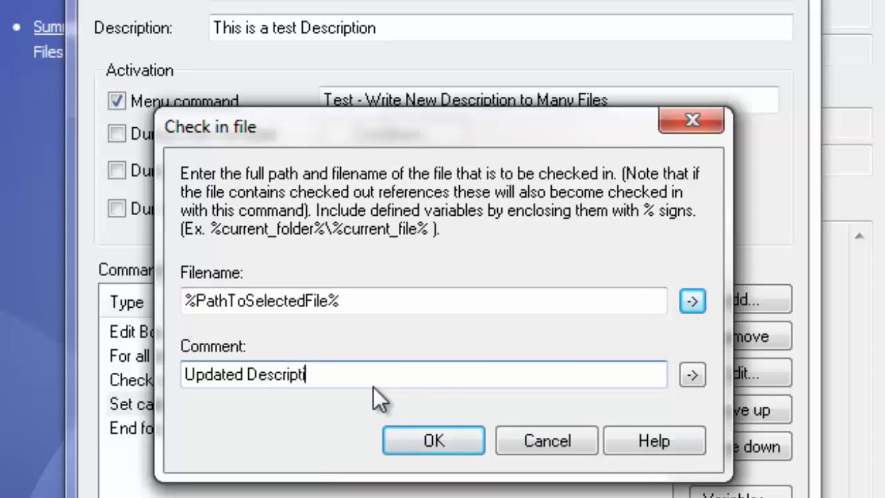
pyautogui.click(390, 442)
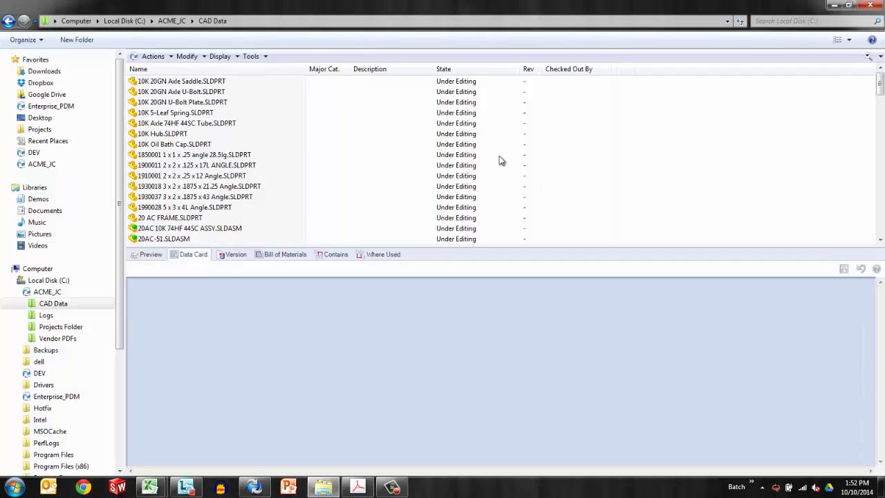
# - Run Test - Write New Description to Many Files on three angle parts with 'This is my testing description'
pyautogui.moveTo(499, 157); pyautogui.dragTo(131, 181)
pyautogui.rightClick(217, 166)
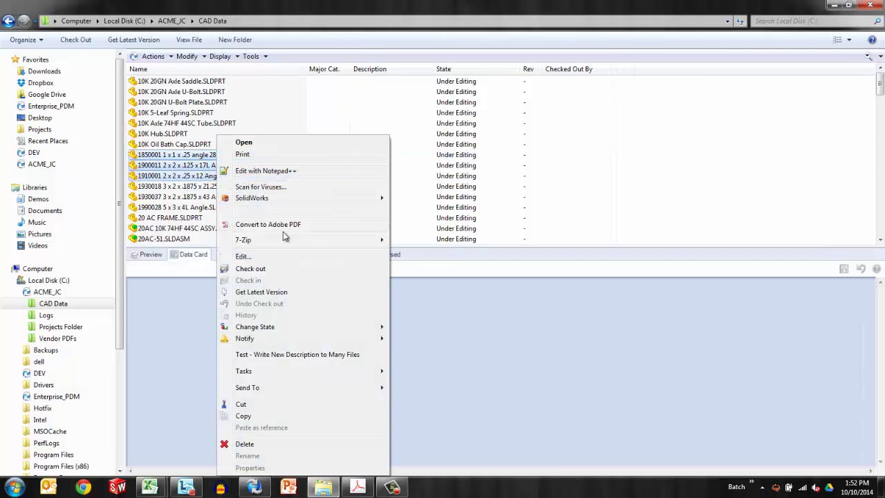
pyautogui.click(277, 355)
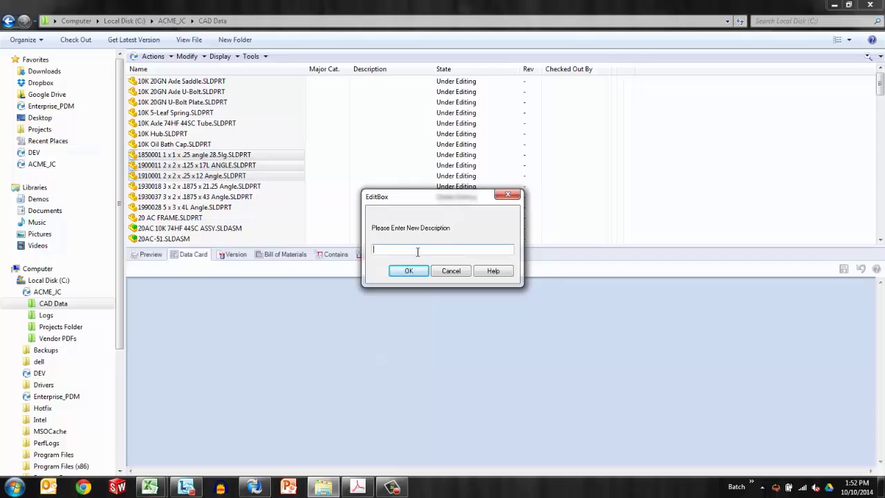
pyautogui.write('This is my testing descriptionnnn')
pyautogui.press('Return')
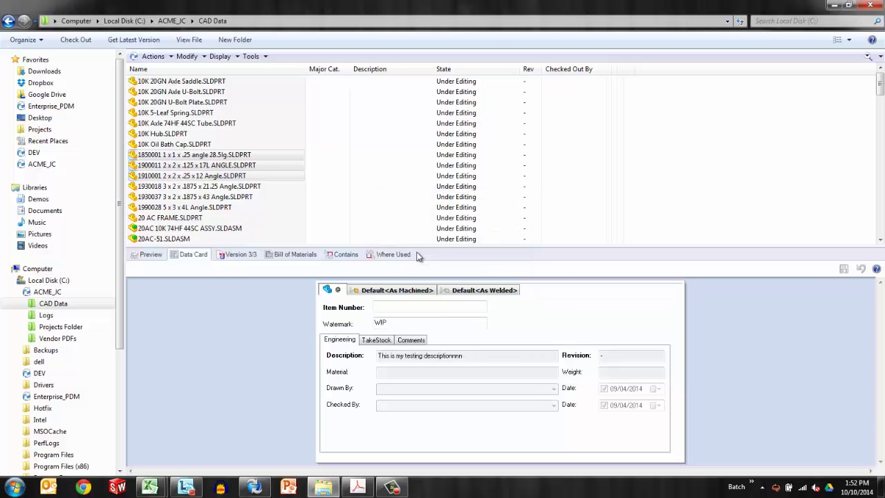
# - Check that the 1850001, 1900011 and 1910001 data cards show the new description
pyautogui.click(250, 156)
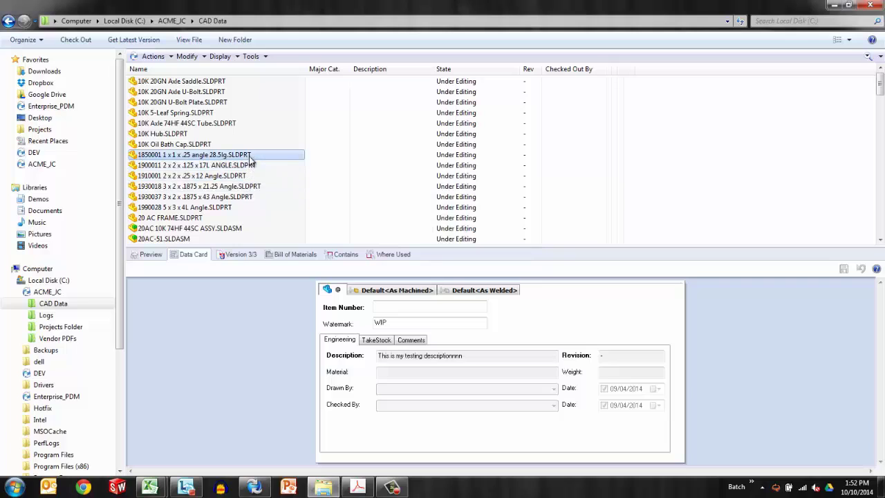
pyautogui.click(250, 166)
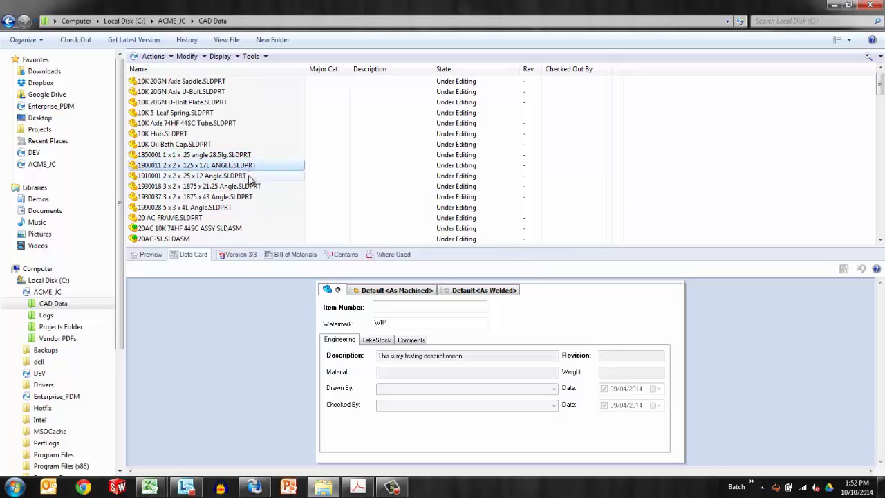
pyautogui.click(251, 176)
pyautogui.moveTo(531, 355); pyautogui.dragTo(341, 357)
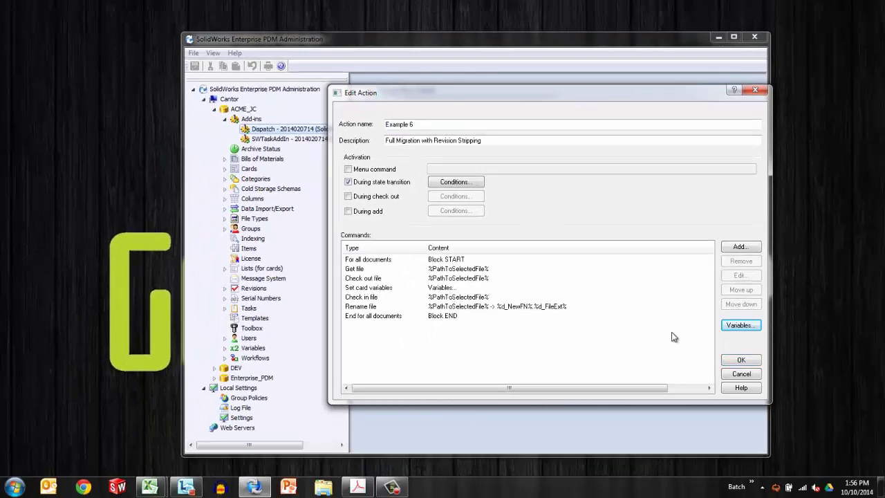
# - Inspect Example 6's variables, checking d_Rev's Mid() revision-stripping definition and its type
pyautogui.click(740, 324)
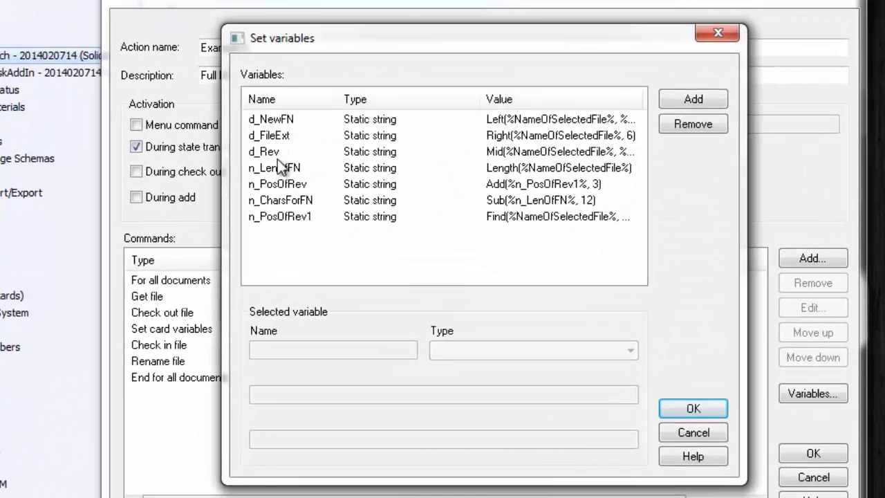
pyautogui.moveTo(356, 52); pyautogui.dragTo(550, 8)
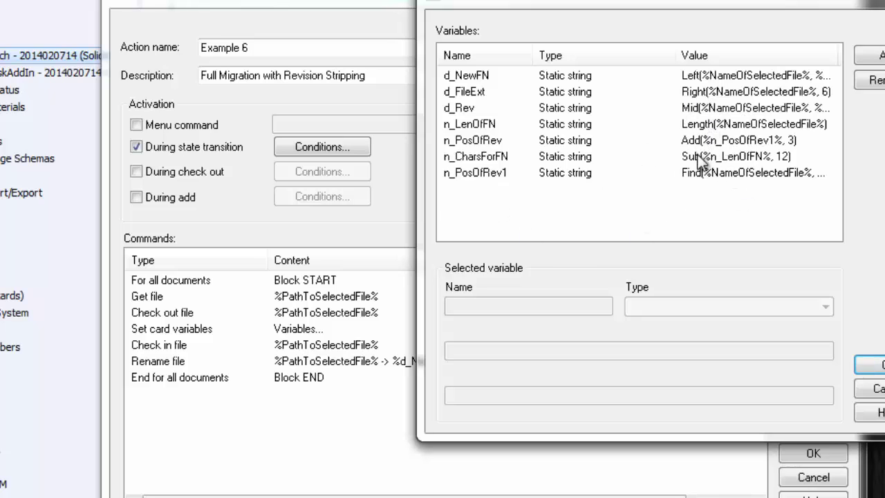
pyautogui.click(742, 108)
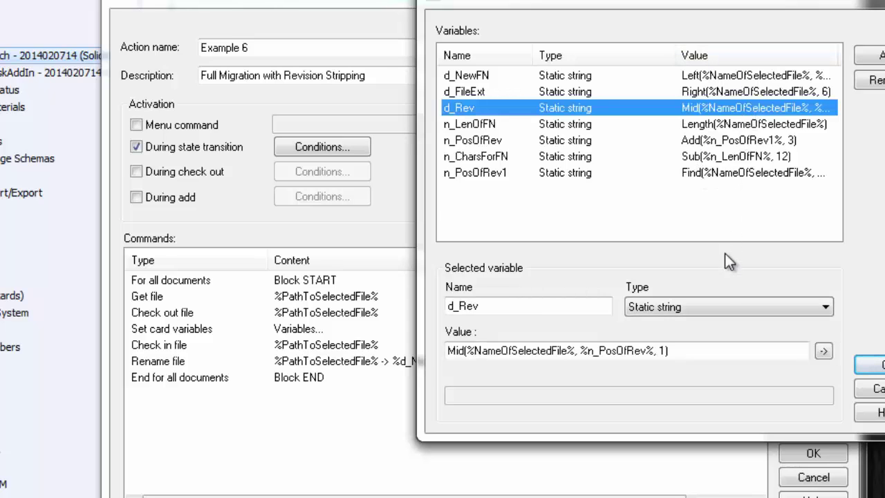
pyautogui.click(696, 307)
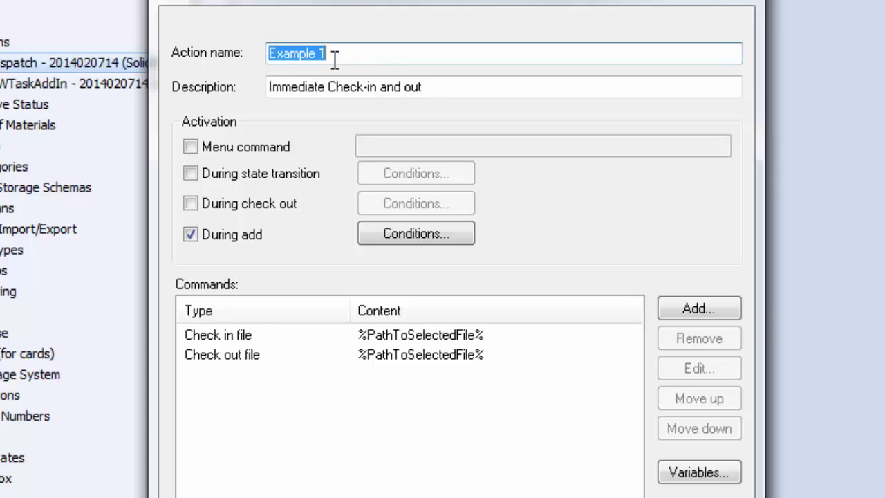
# - Review Example 1's During add condition and its Check in file and Check out file commands
pyautogui.click(394, 238)
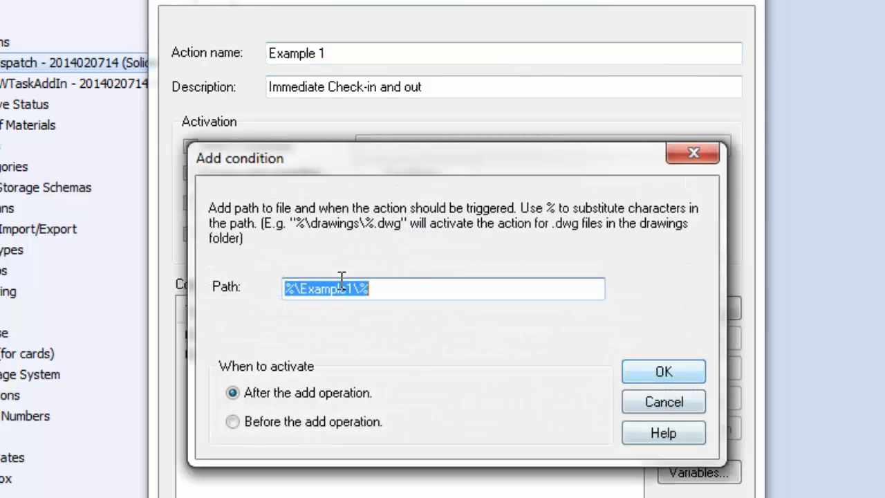
pyautogui.click(684, 374)
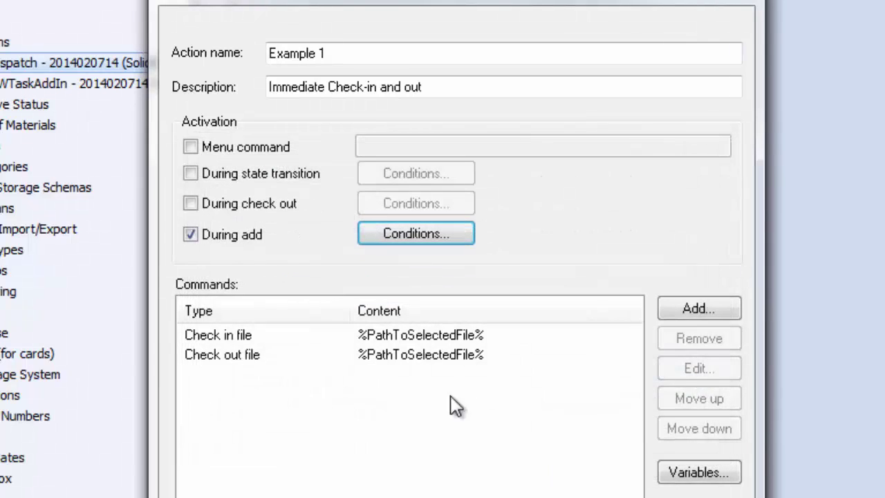
pyautogui.click(267, 339)
pyautogui.click(253, 356)
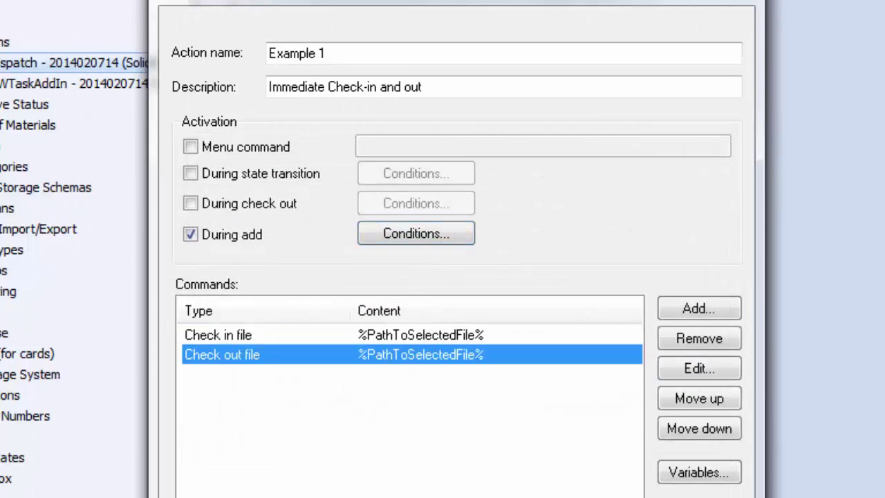